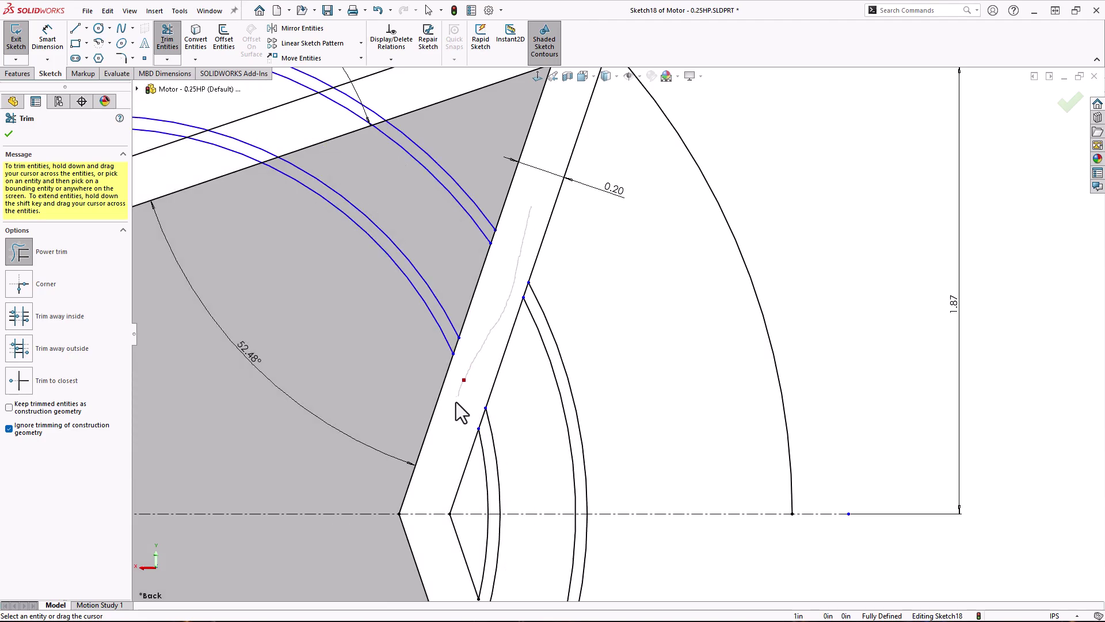
Step: Power-trim the arc pieces between the star band lines and remove the large right arc
left_click_drag(488, 231, 544, 310)
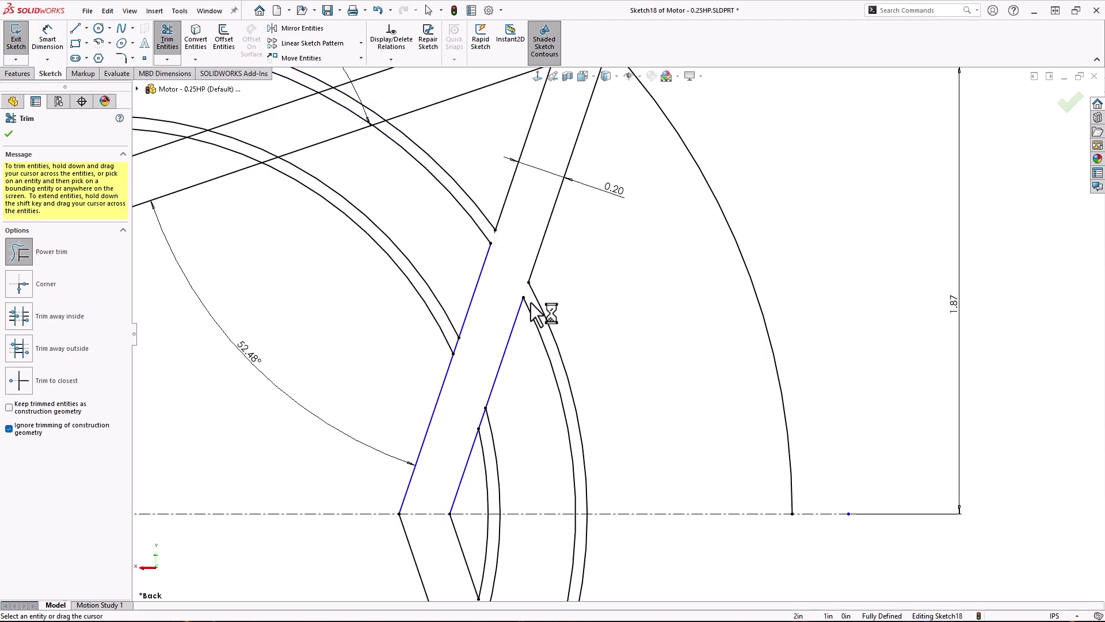
left_click_drag(456, 347, 484, 439)
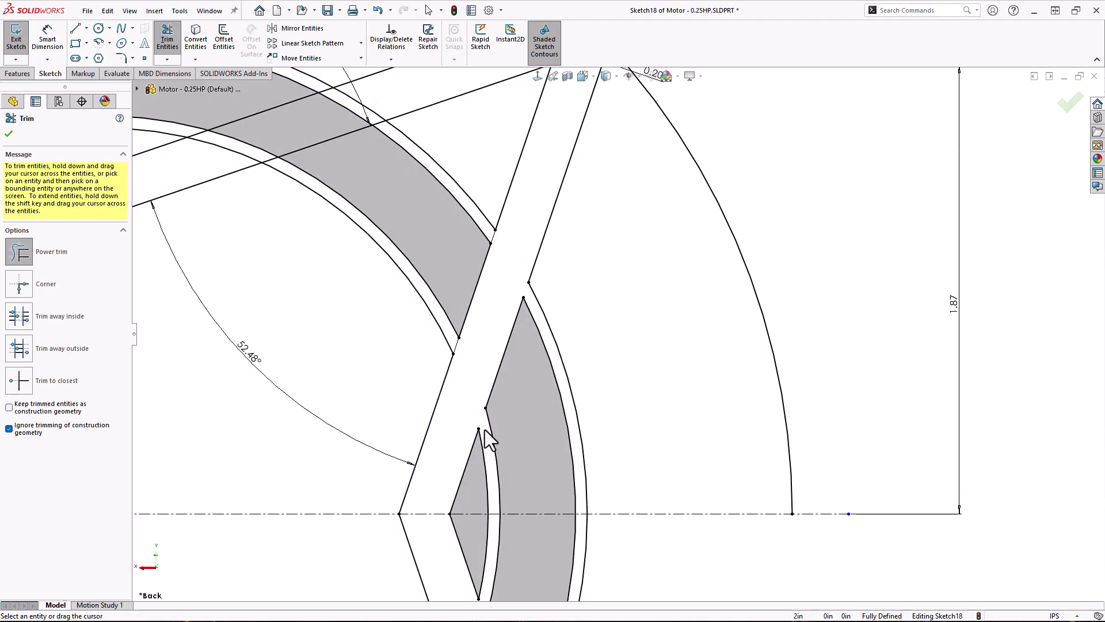
left_click_drag(698, 407, 801, 321)
mouse_move(656, 181)
middle_mouse_down("ctrl")
mouse_move(784, 353)
mouse_move(781, 236)
middle_mouse_up("ctrl")
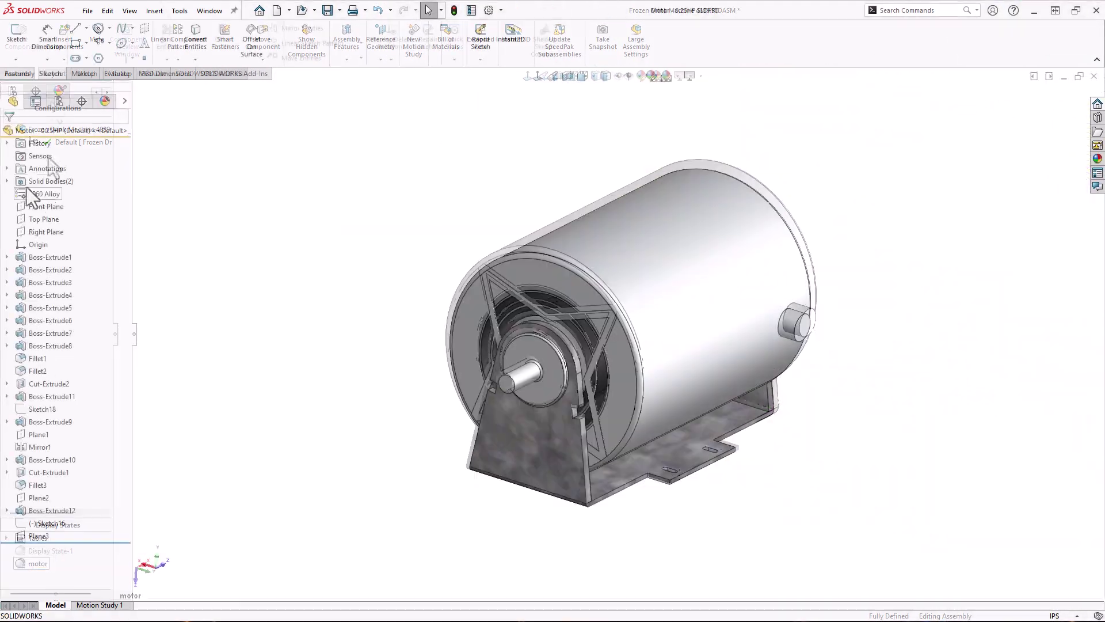
Step: Select Boss-Extrude11 under Solid Bodies in the FeatureManager tree
left_click(57, 193)
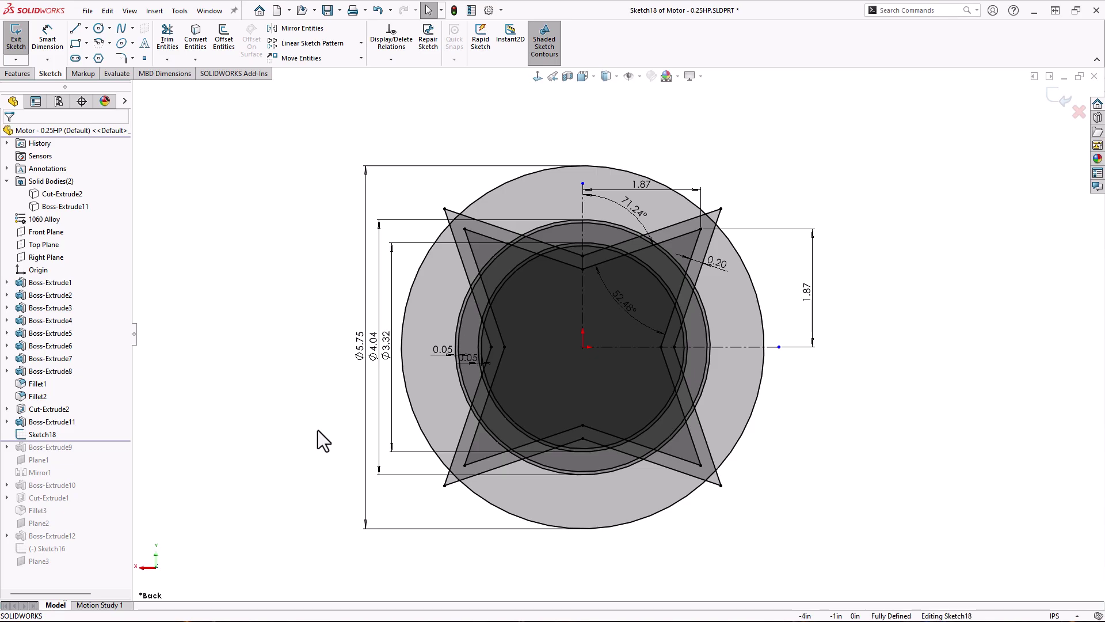
Step: Zoom into the lower-left star point and trim its tip back to the outer housing circle
scroll(506, 449, "down", 5)
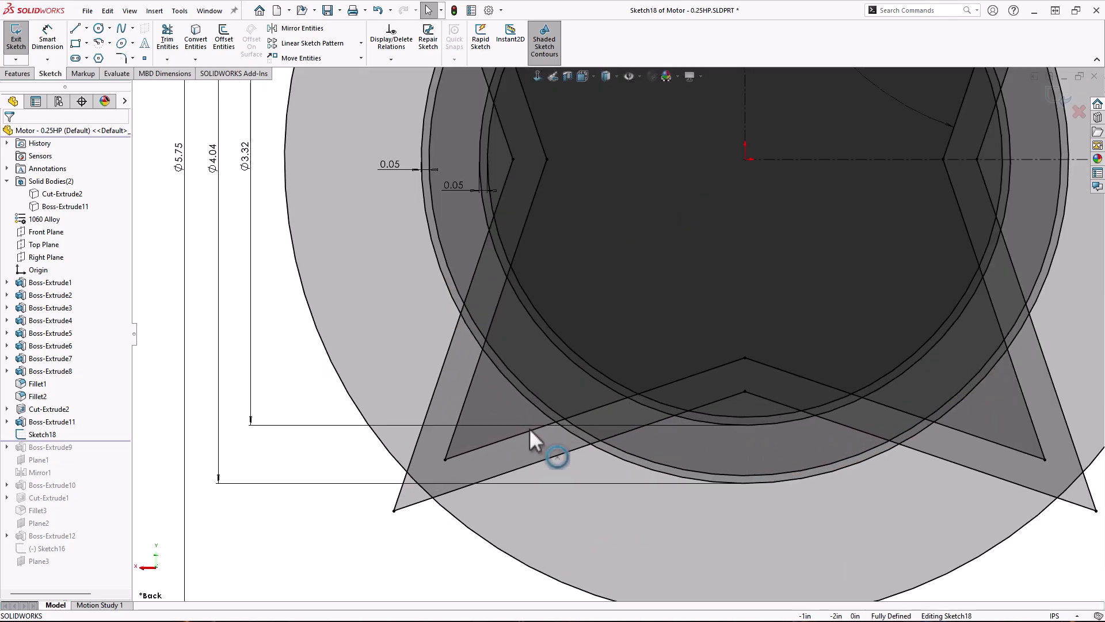
scroll(489, 544, "down", 2)
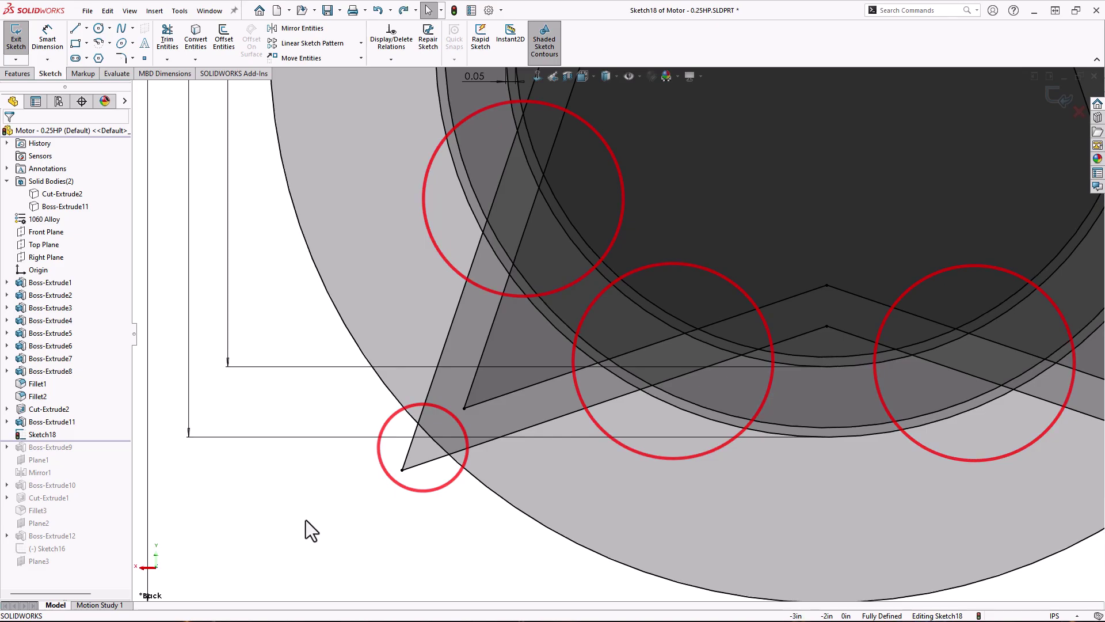
left_click(168, 42)
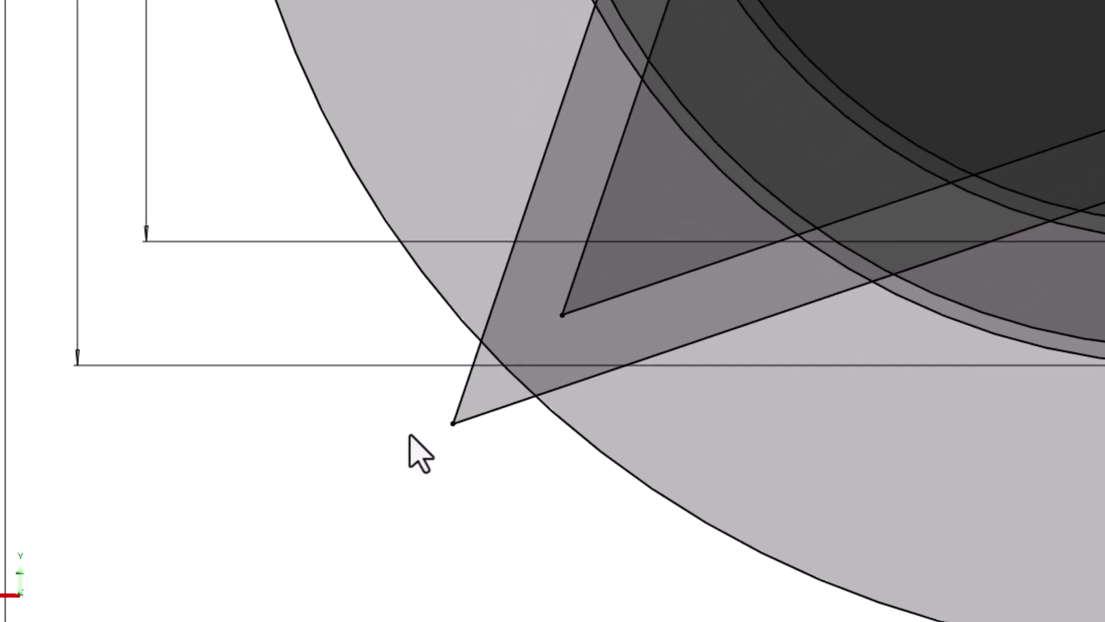
mouse_move(410, 431)
left_mouse_down()
mouse_move(297, 426)
mouse_move(268, 442)
mouse_move(266, 482)
mouse_move(284, 505)
mouse_move(381, 534)
mouse_move(446, 527)
mouse_move(487, 502)
mouse_move(498, 452)
mouse_move(460, 394)
mouse_move(370, 386)
left_mouse_up()
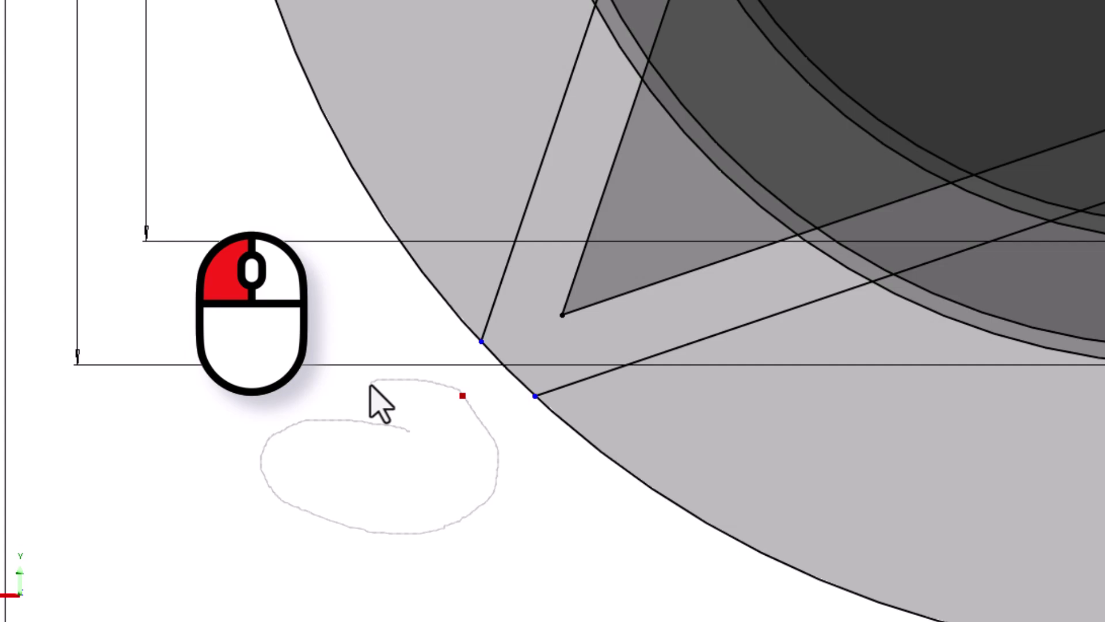
Step: Trim the outer circle beside the lower-left point, the lower outer arc, and arcs crossing the V and left bands
mouse_move(370, 385)
left_mouse_down()
mouse_move(469, 402)
mouse_move(481, 450)
mouse_move(452, 390)
left_mouse_up()
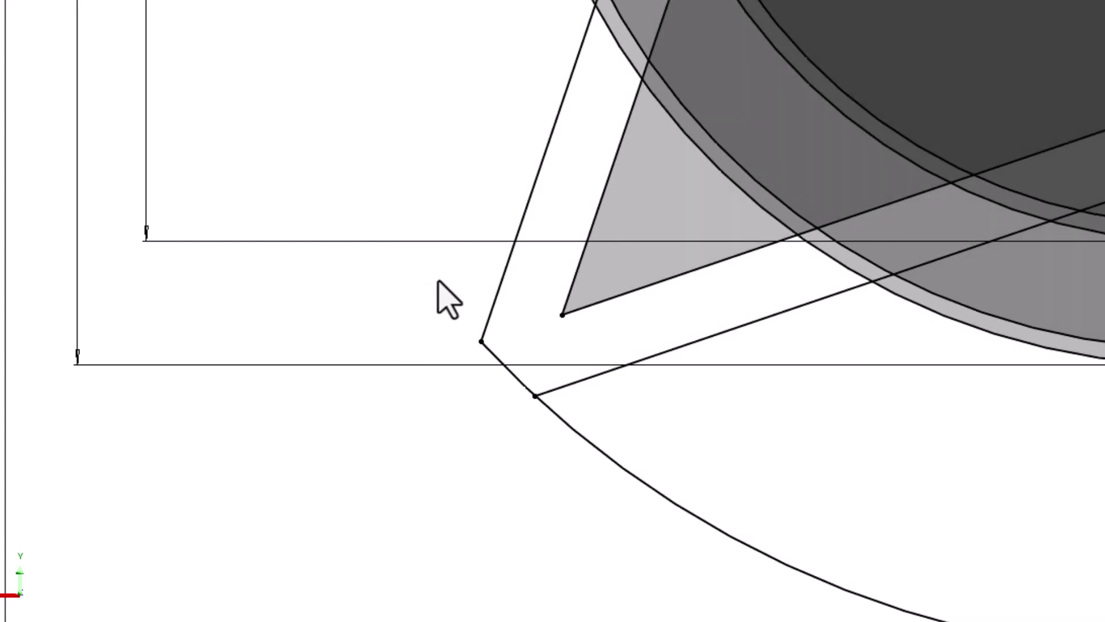
mouse_move(477, 494)
left_mouse_down()
mouse_move(563, 459)
mouse_move(706, 489)
left_mouse_up()
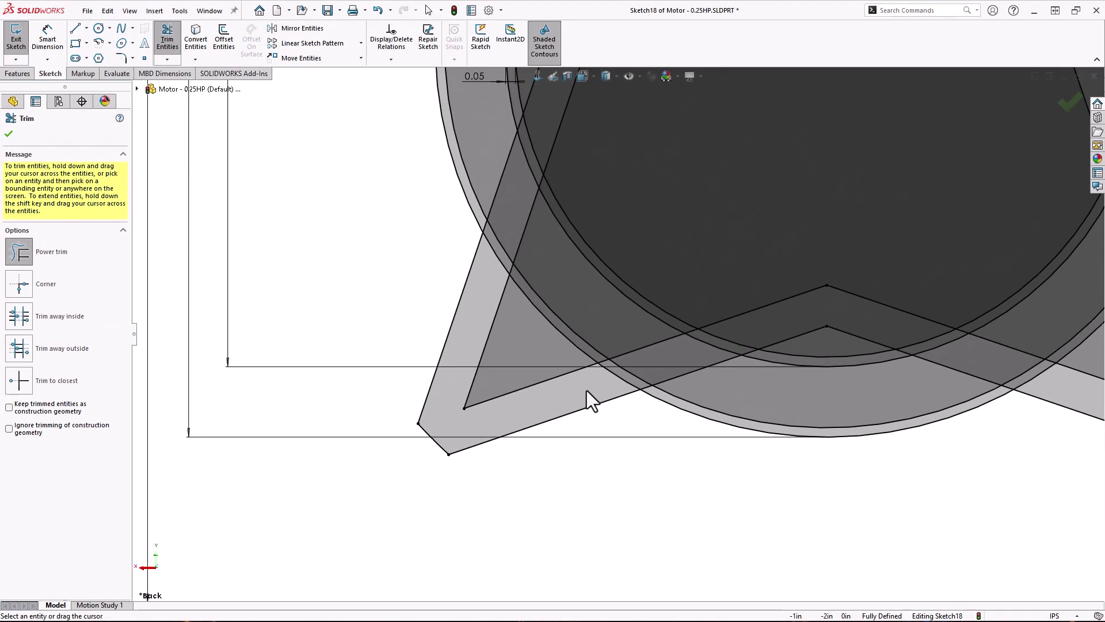
left_click_drag(586, 390, 738, 330)
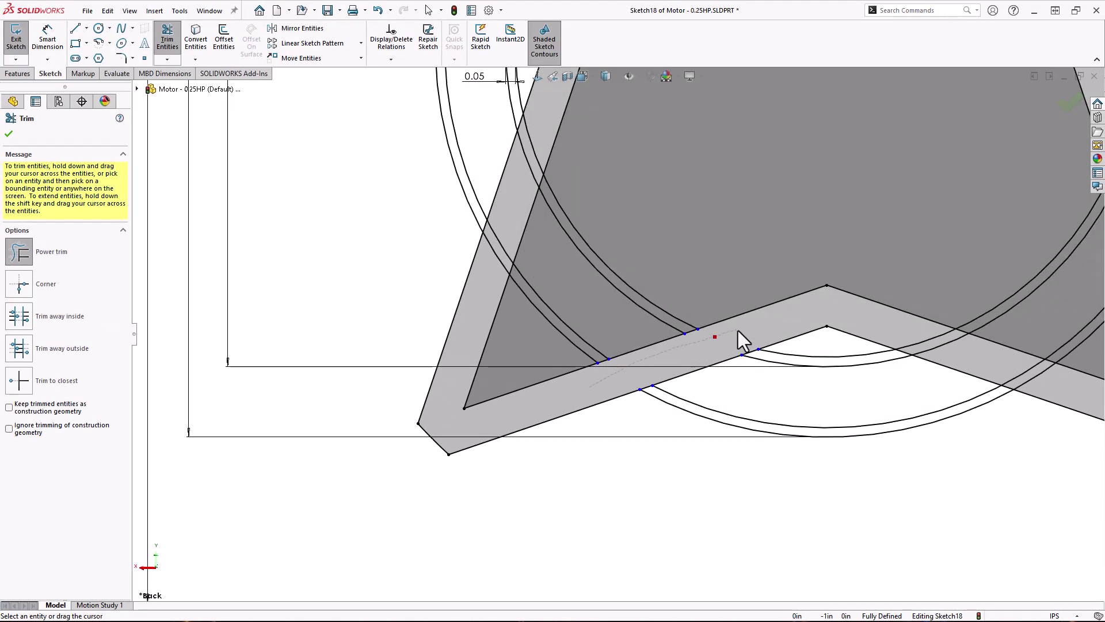
left_click_drag(544, 116, 484, 302)
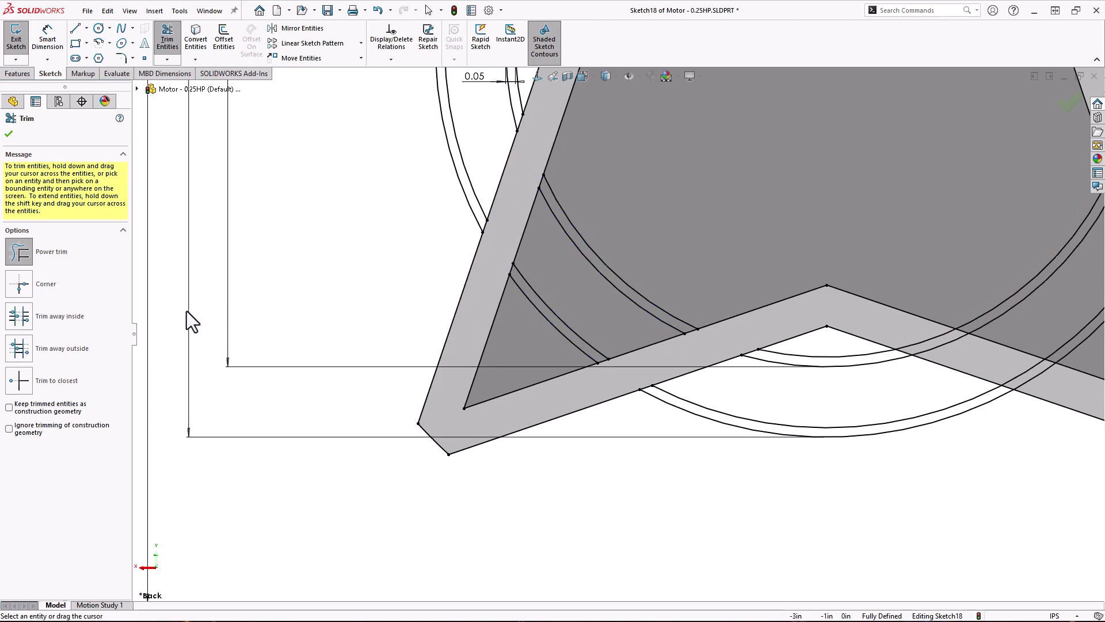
Step: Using Trim away inside with the paired inner arcs as boundaries, cut the edge segments between them
left_click(22, 319)
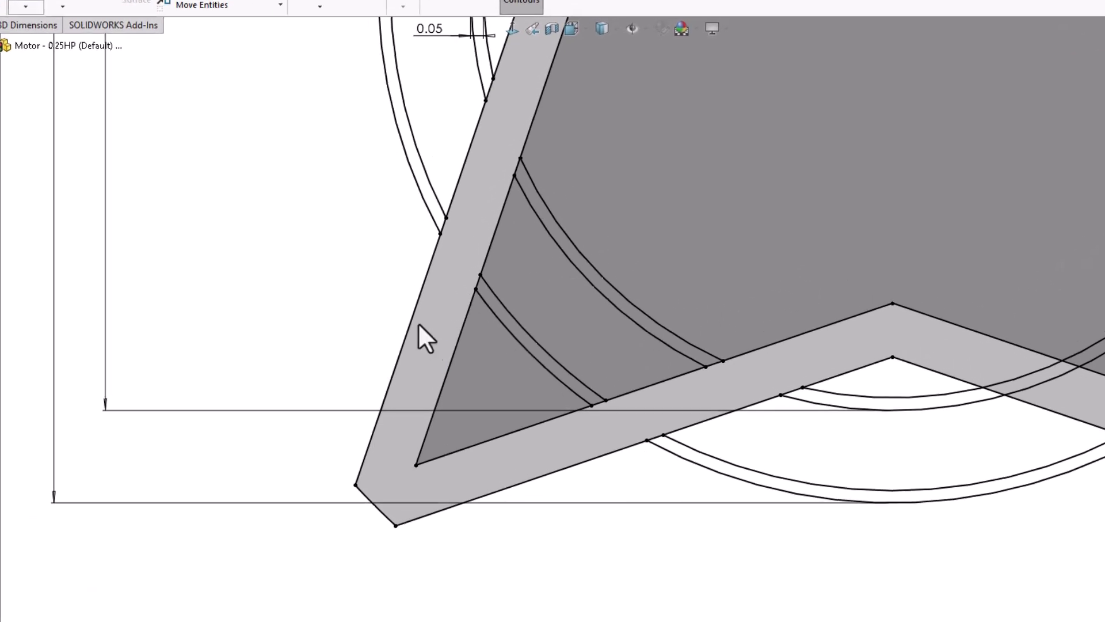
left_click(509, 337)
left_click(522, 329)
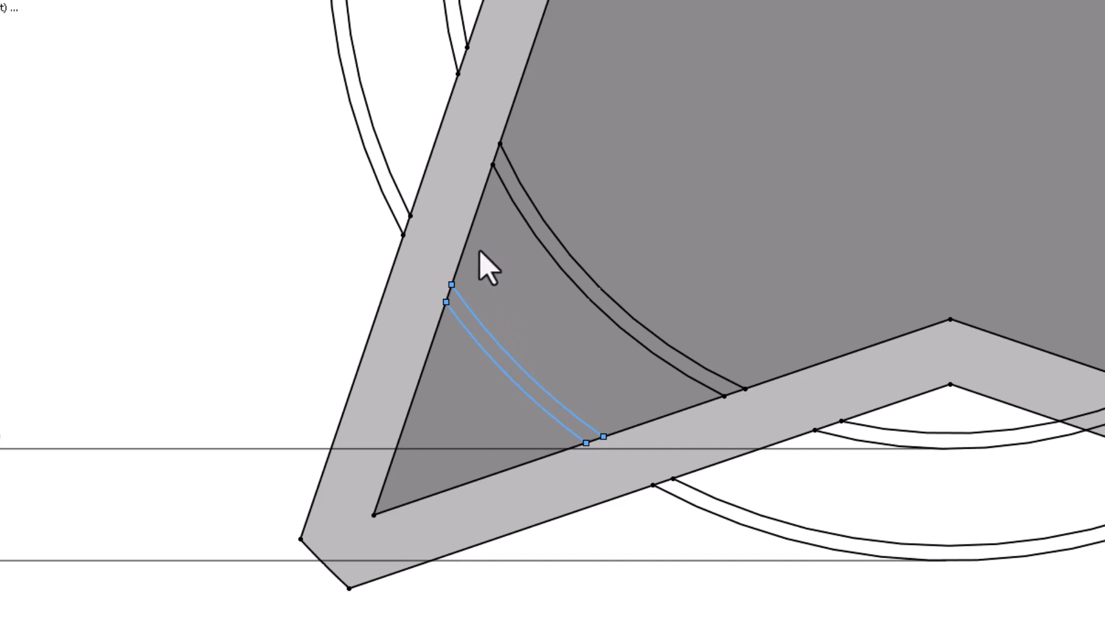
left_click(449, 293)
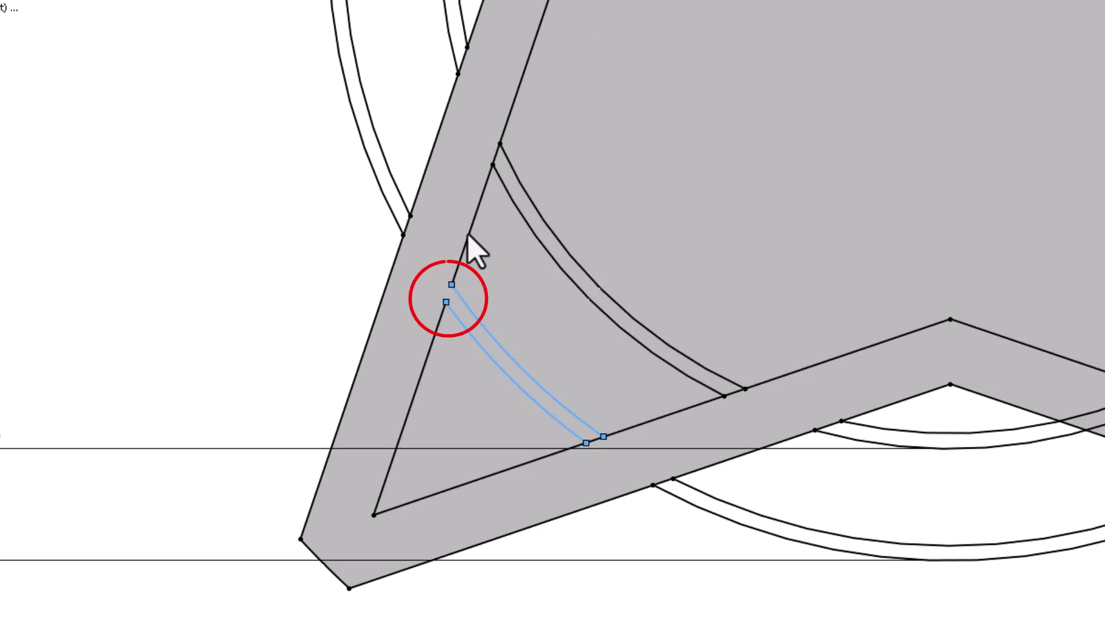
left_click(598, 439)
left_click(628, 433)
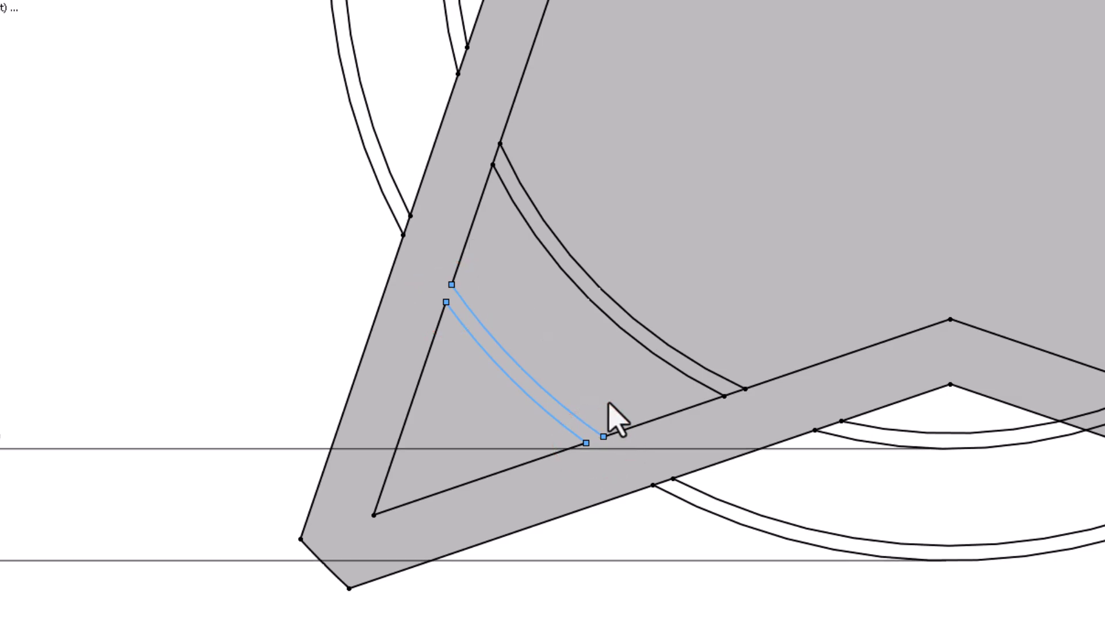
key("Escape")
left_click(575, 249)
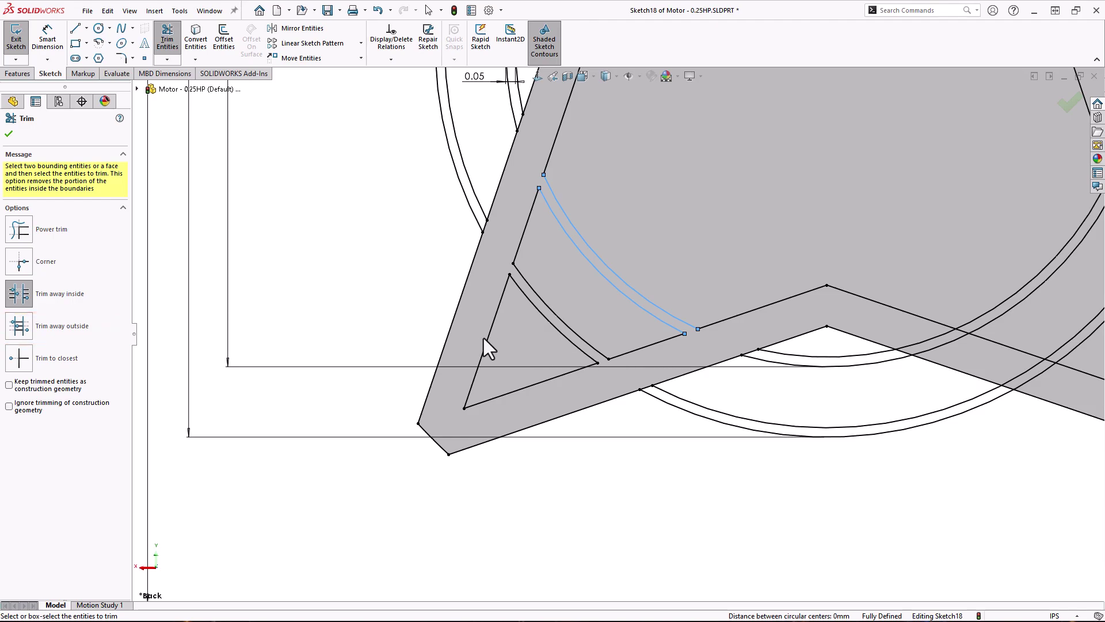
Step: With Trim to closest, delete the two short leftover edge pieces between the strip lines
left_click(28, 359)
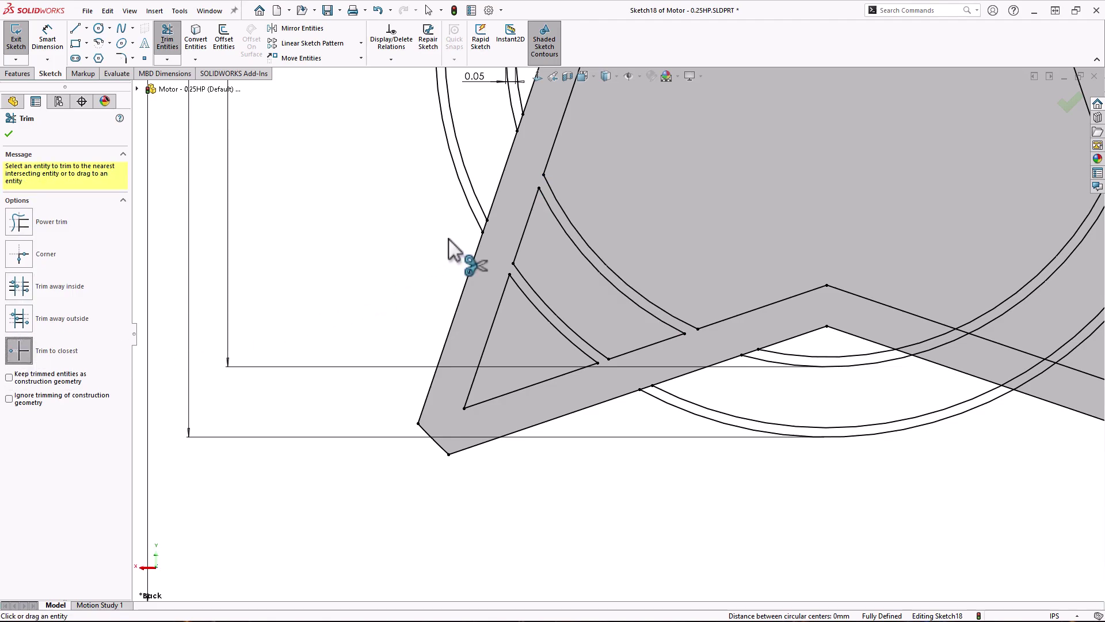
scroll(523, 124, "down", 2)
scroll(522, 122, "down", 1)
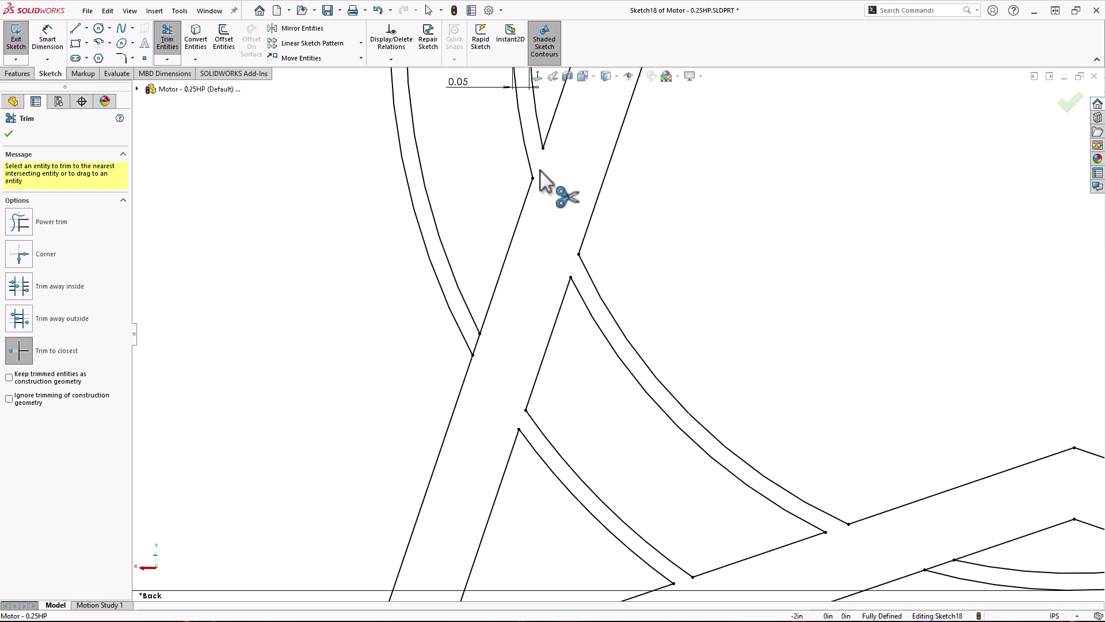
left_click(539, 164)
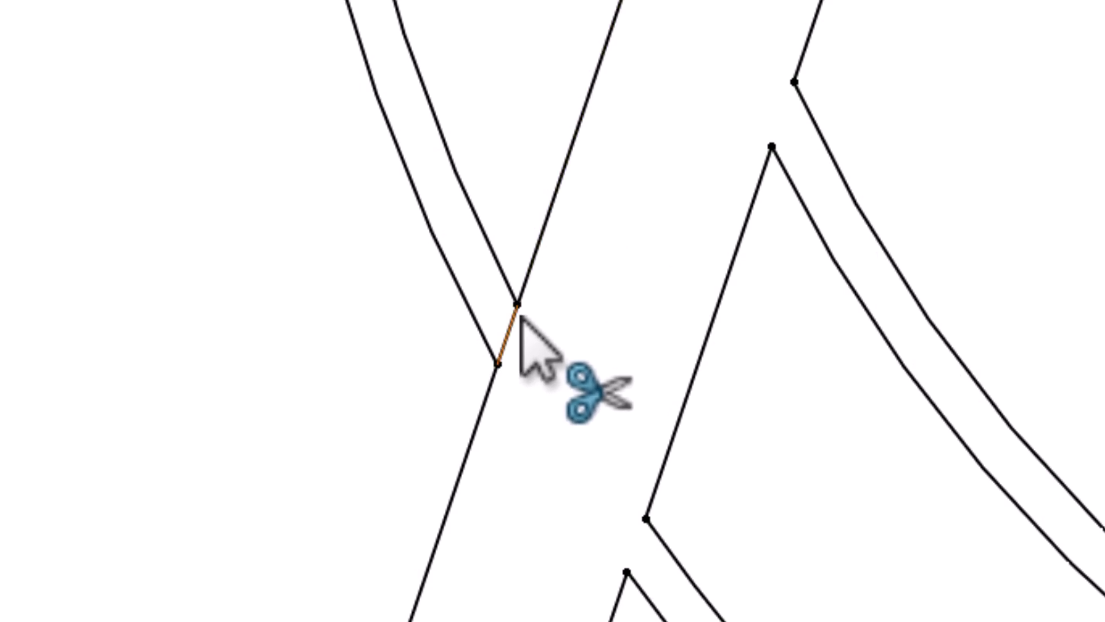
left_click(520, 320)
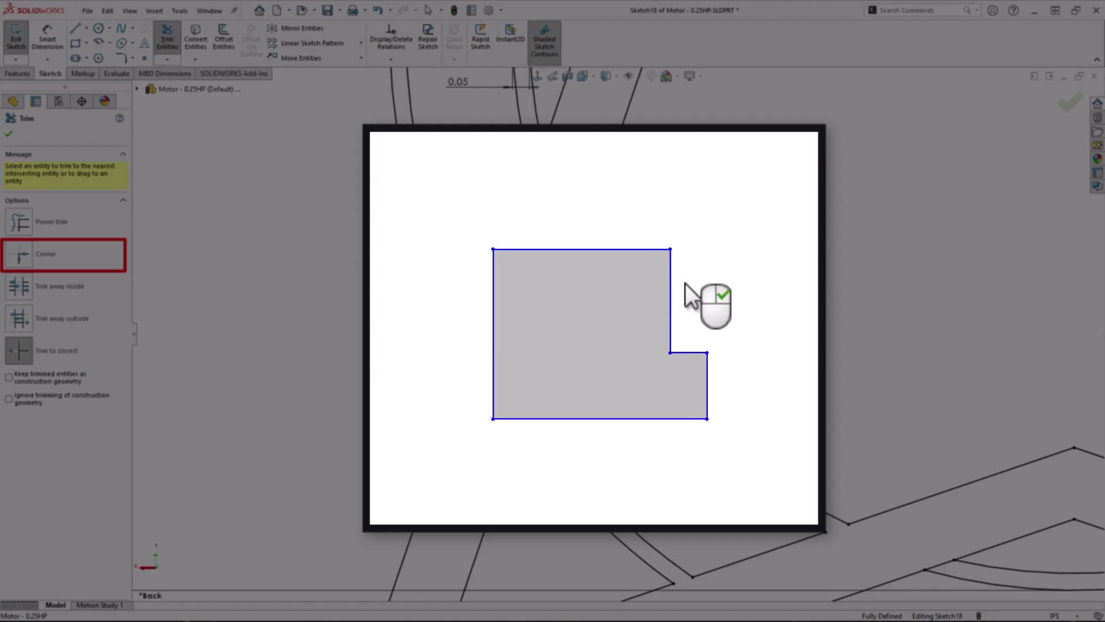
scroll(495, 363, "down", 3)
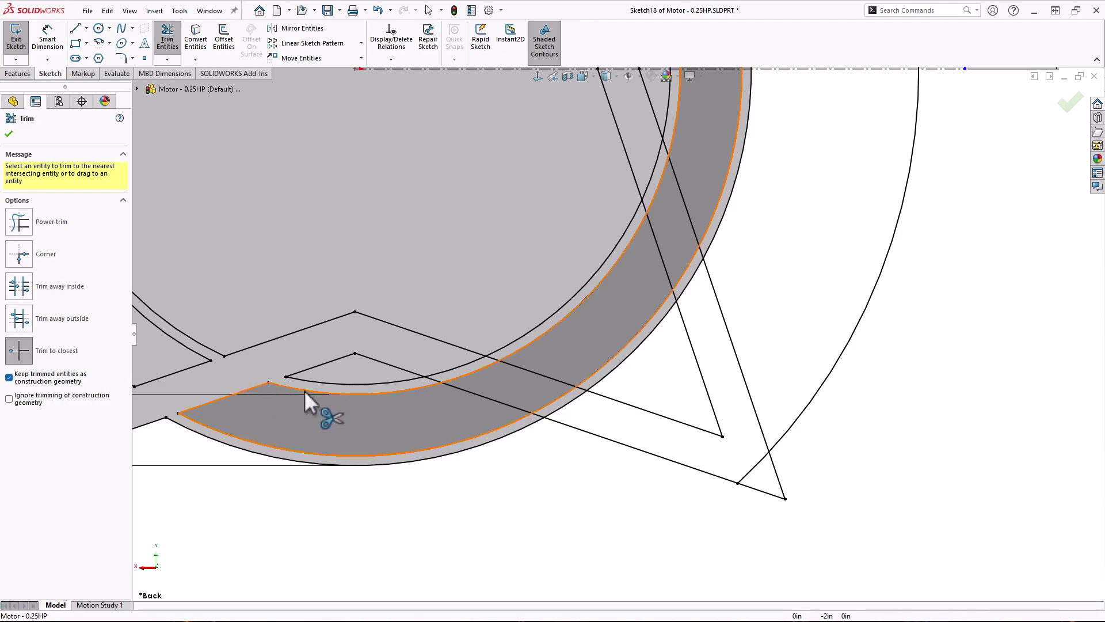
Step: Power-trim the arc pieces inside the lower crossing strips, leaving them as construction geometry
left_click(23, 219)
left_click_drag(425, 351, 589, 416)
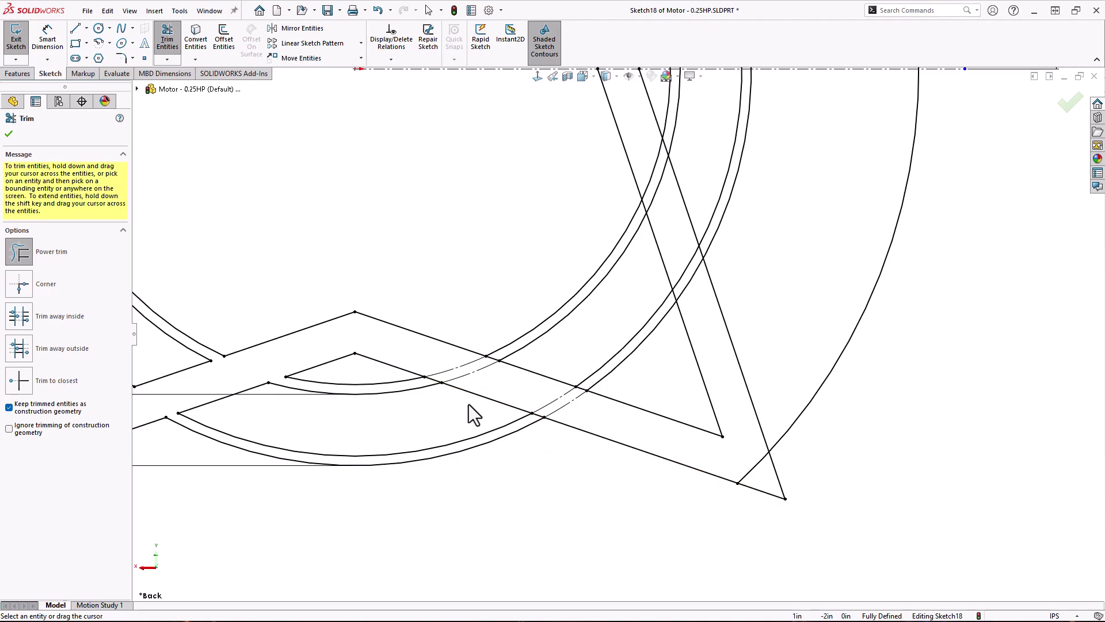
scroll(471, 403, "down", 4)
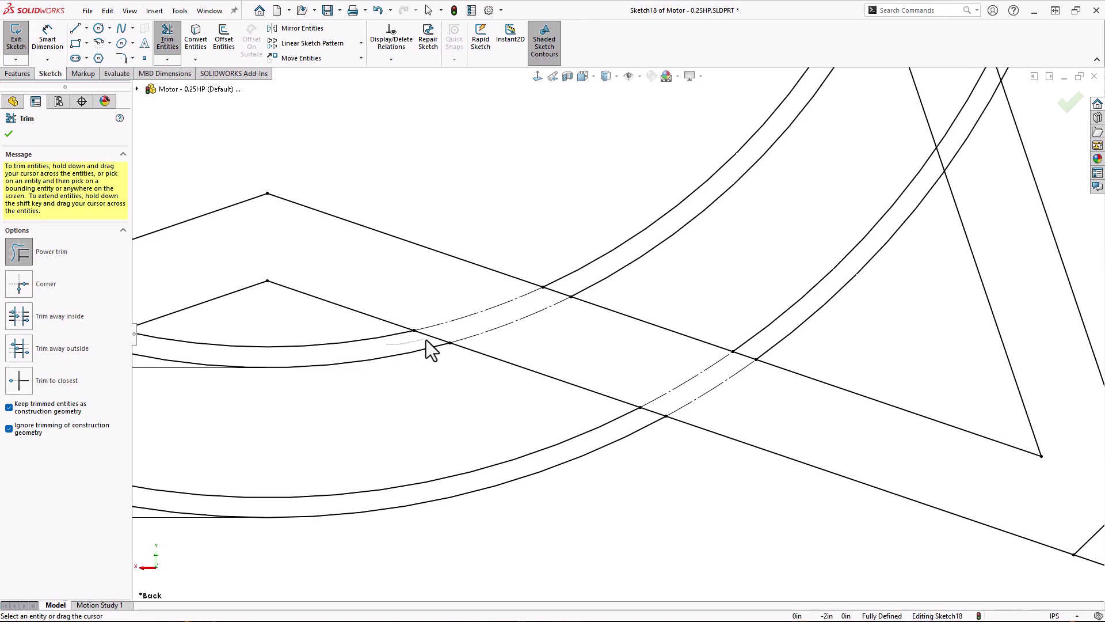
mouse_move(445, 293)
left_mouse_down()
mouse_move(498, 308)
mouse_move(540, 331)
mouse_move(543, 312)
mouse_move(505, 290)
mouse_move(567, 296)
left_mouse_up()
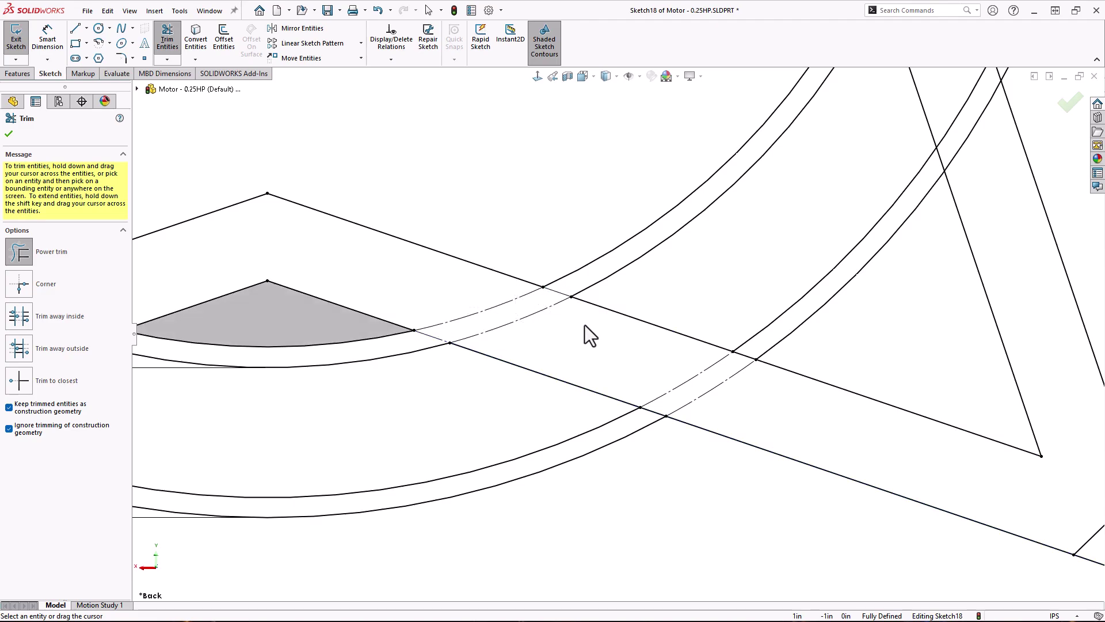
left_click_drag(662, 412, 751, 362)
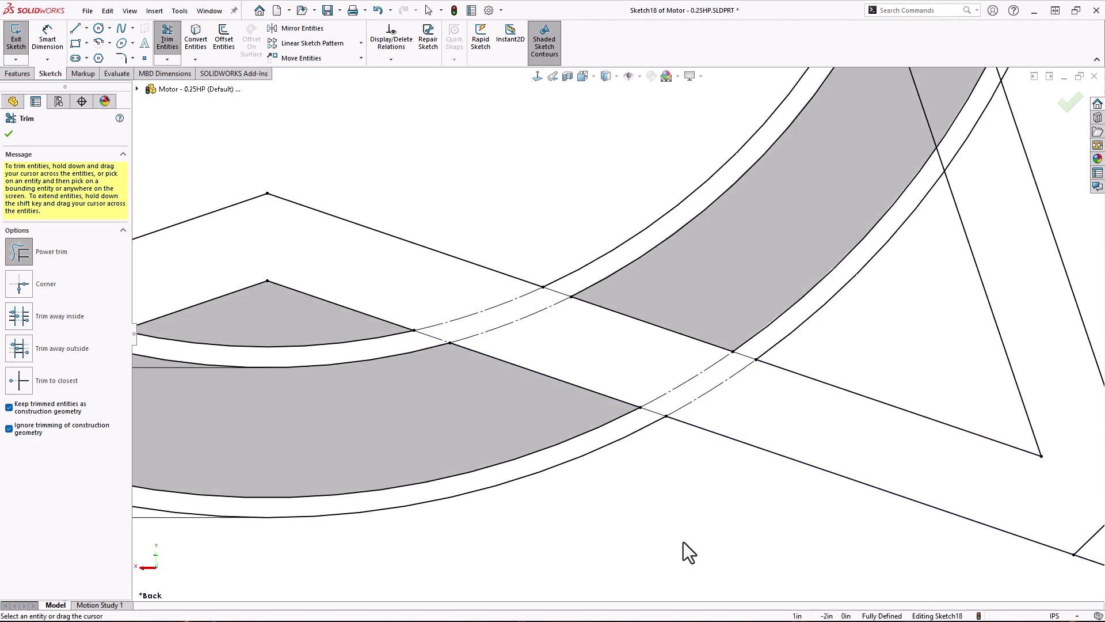
scroll(944, 413, "up", 3)
Step: Turn off Keep trimmed entities as construction geometry and trim away the outer right arc
left_click(70, 410)
mouse_move(903, 443)
left_mouse_down()
mouse_move(916, 330)
mouse_move(765, 144)
left_mouse_up()
mouse_move(770, 137)
middle_mouse_down("ctrl")
mouse_move(694, 271)
mouse_move(510, 301)
middle_mouse_up("ctrl")
scroll(545, 407, "down", 5)
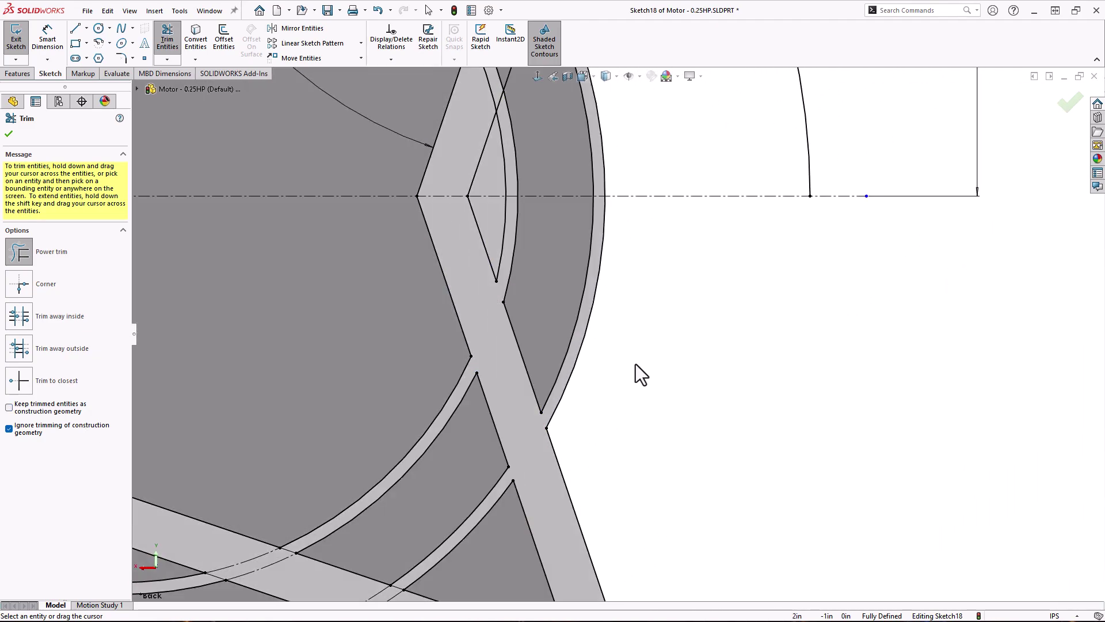
Step: Power-trim the arc segments crossing the upper strips in the normal sketch view
left_click_drag(532, 233, 483, 424)
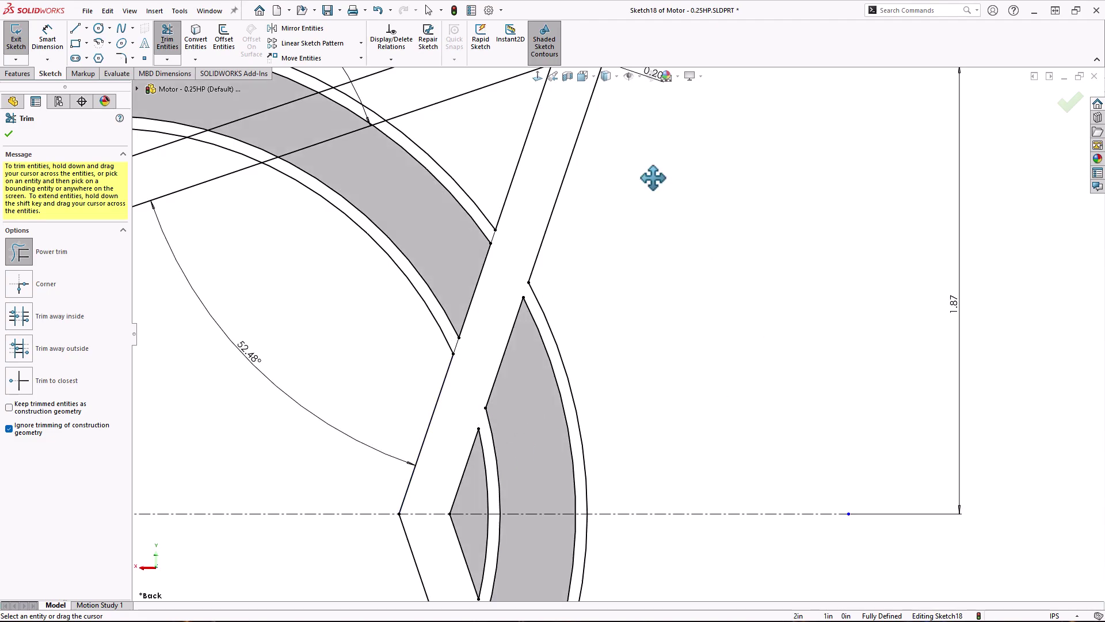
key("ctrl+8")
mouse_move(389, 374)
left_mouse_down()
mouse_move(350, 345)
mouse_move(510, 336)
left_mouse_up()
mouse_move(509, 336)
middle_mouse_down("ctrl")
mouse_move(585, 348)
mouse_move(525, 365)
middle_mouse_up("ctrl")
mouse_move(524, 364)
left_mouse_down()
mouse_move(306, 297)
mouse_move(451, 360)
mouse_move(503, 344)
mouse_move(516, 312)
left_mouse_up()
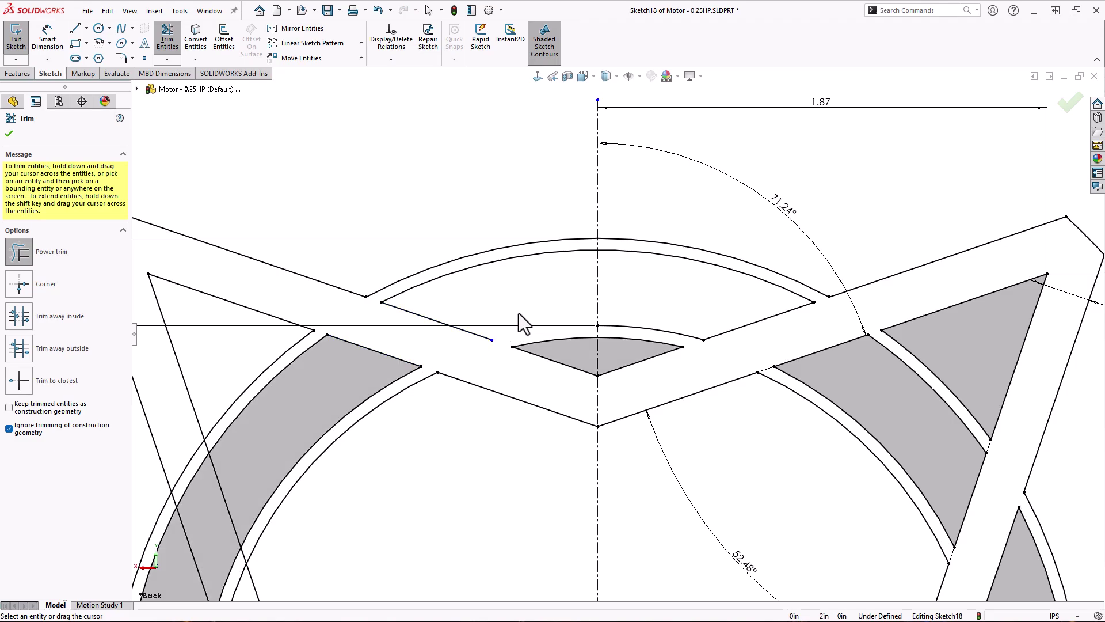
Step: Trim the leftover arc end above the central triangle to close the upper wedge
left_click(599, 326)
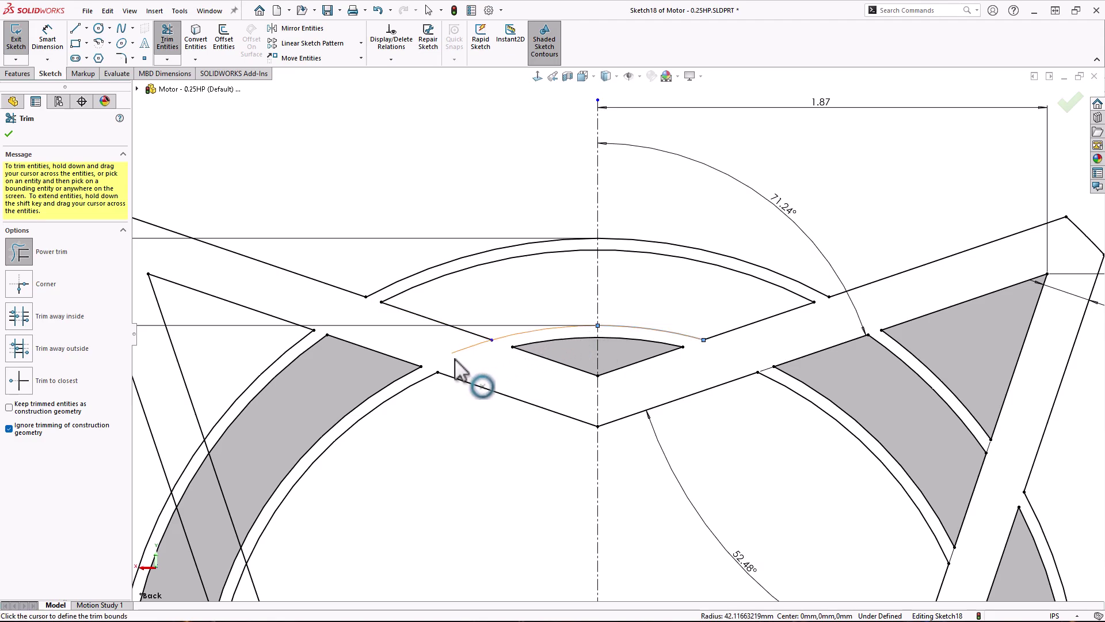
mouse_move(455, 359)
left_mouse_down()
mouse_move(457, 372)
mouse_move(516, 381)
mouse_move(467, 344)
mouse_move(481, 357)
left_mouse_up()
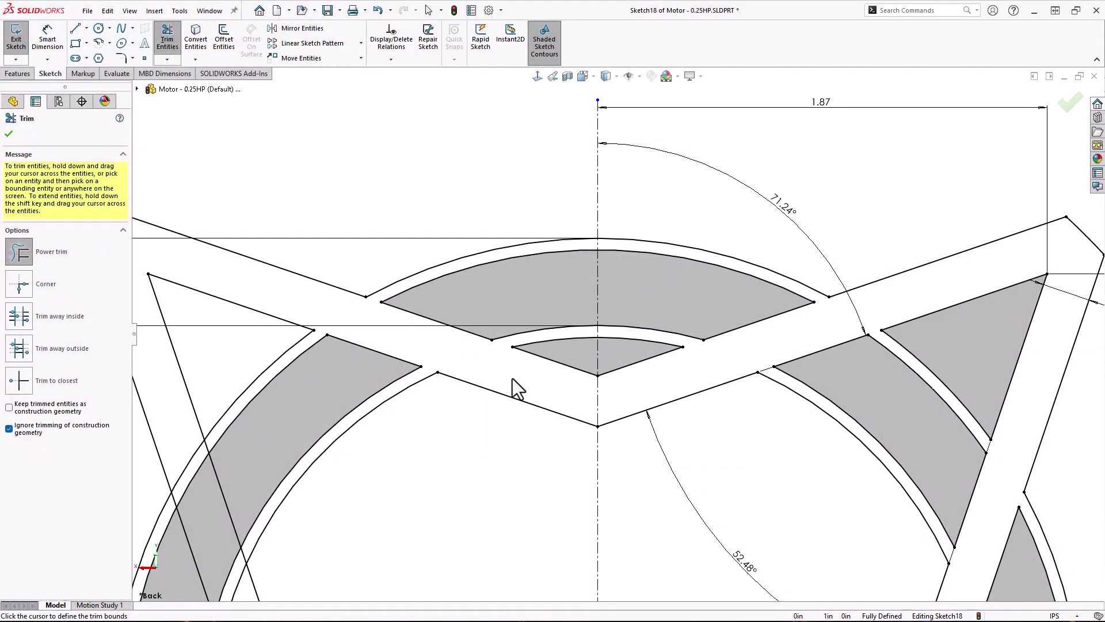
scroll(544, 386, "down", 3)
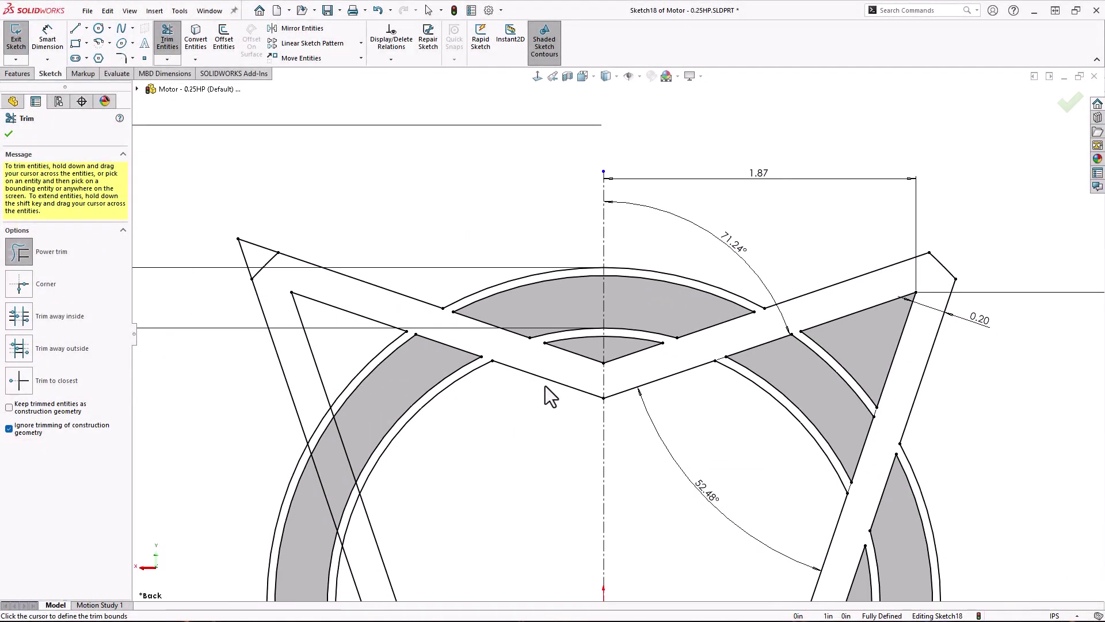
scroll(288, 298, "up", 1)
Step: Boss-extrude the star frame 0.05in, then show the assembly's Display State-1
key("Escape")
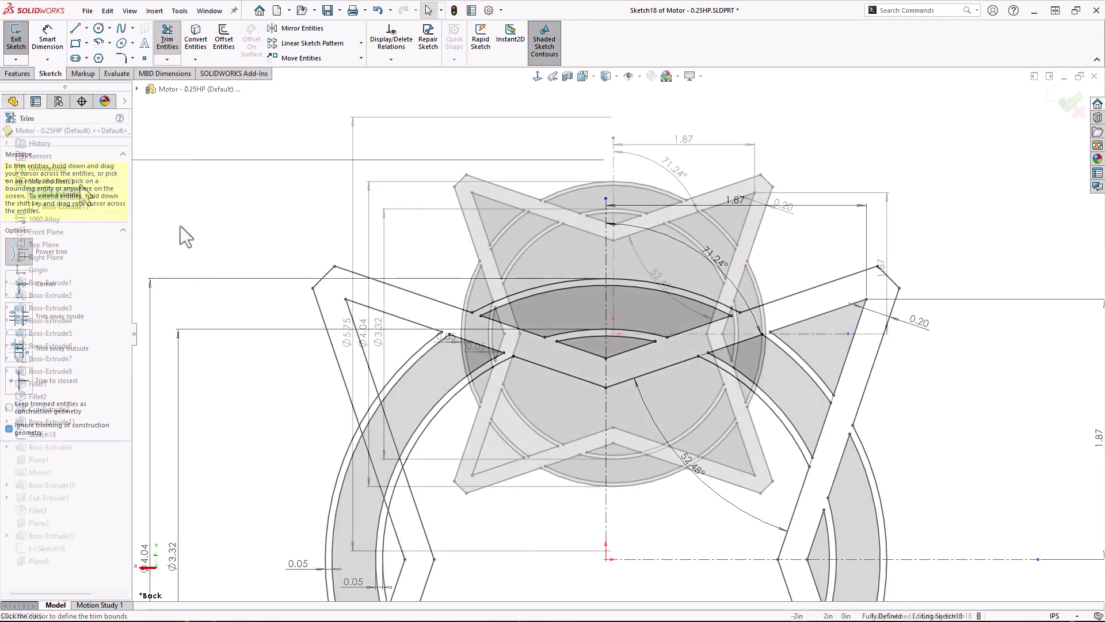
left_click(20, 78)
left_click(21, 36)
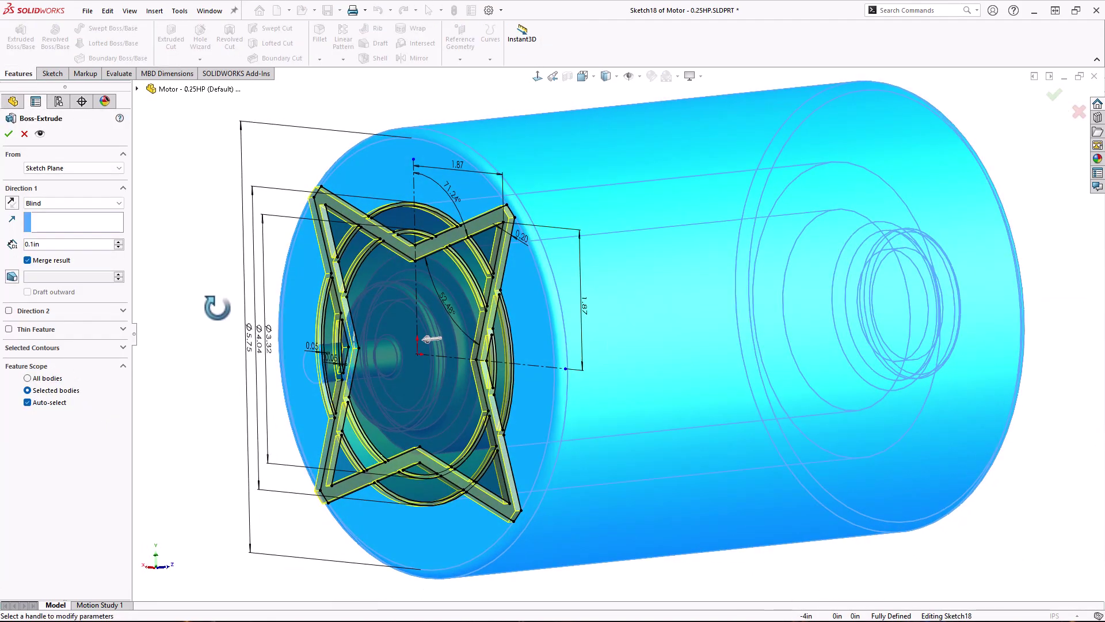
double_click(70, 244)
type(".05")
key("Return")
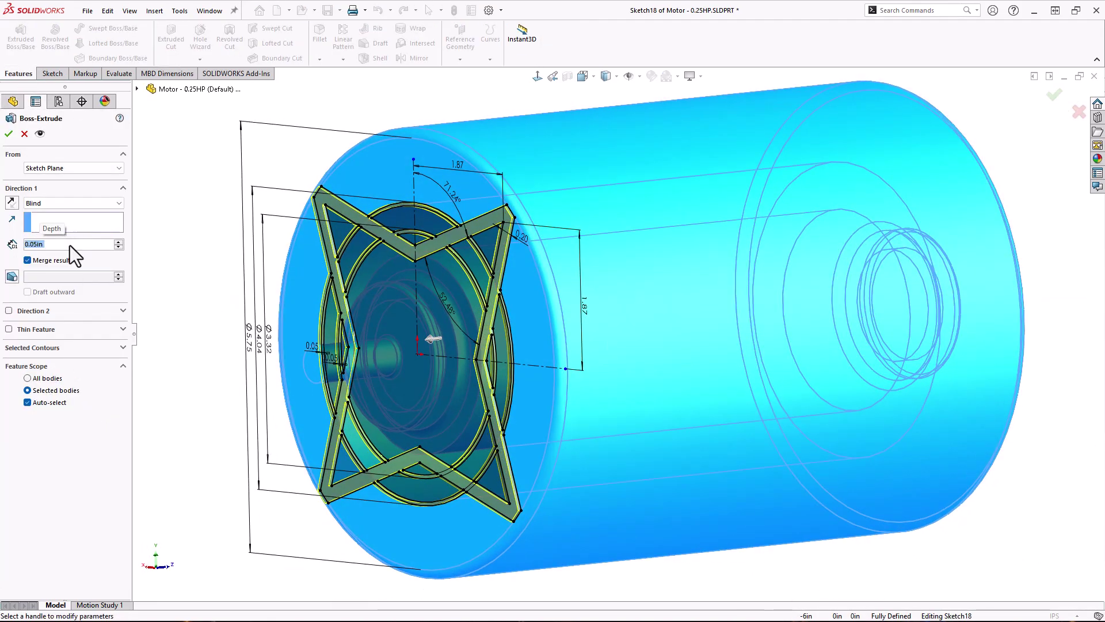
left_click(8, 134)
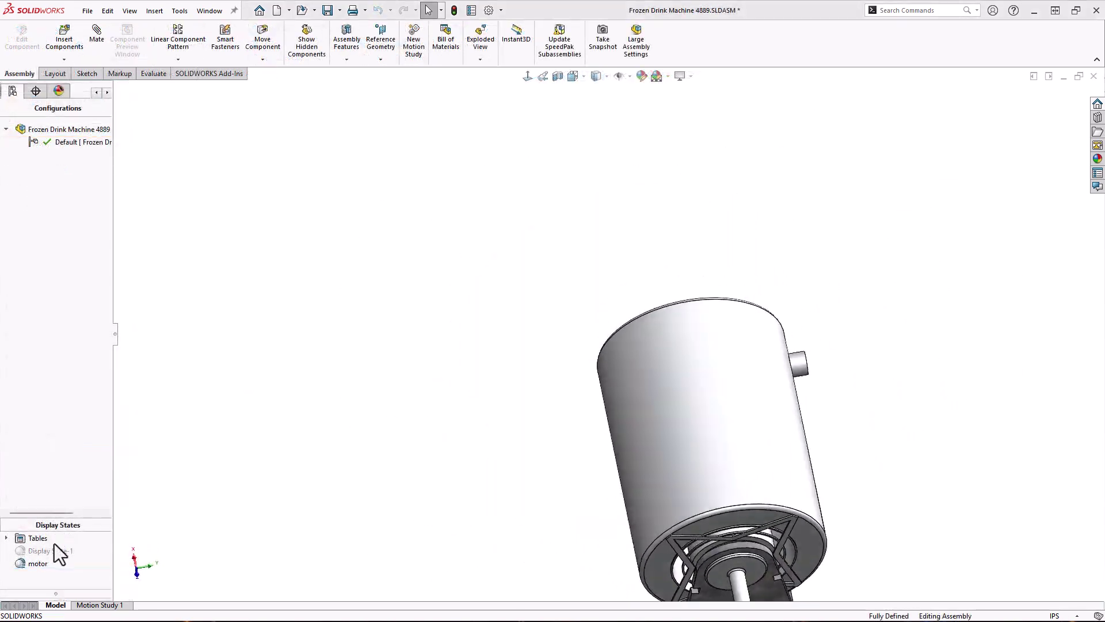
double_click(49, 550)
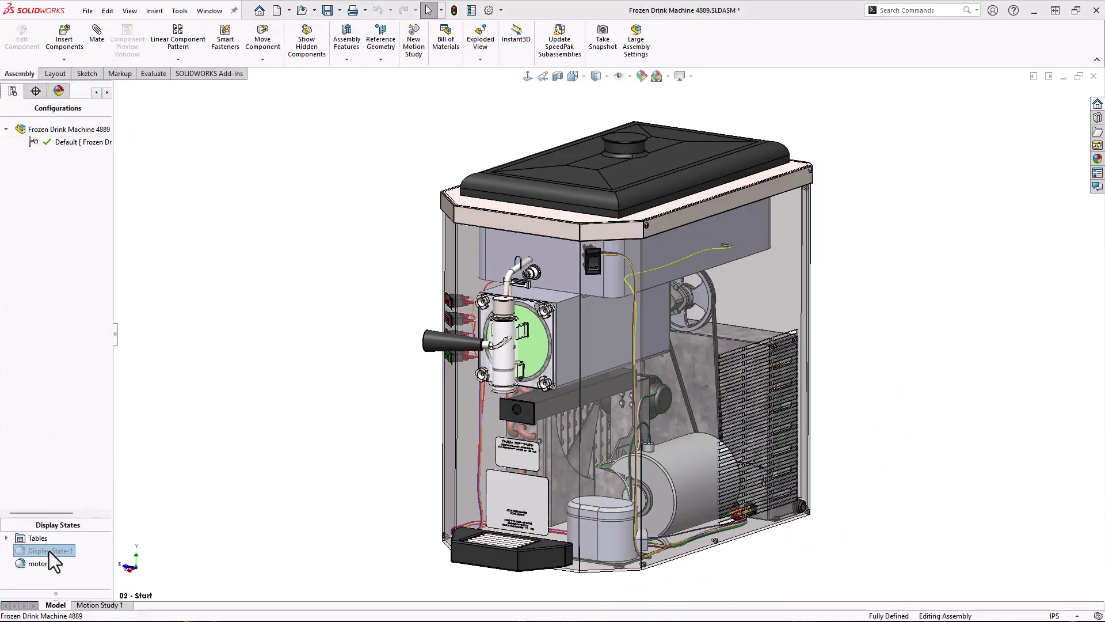